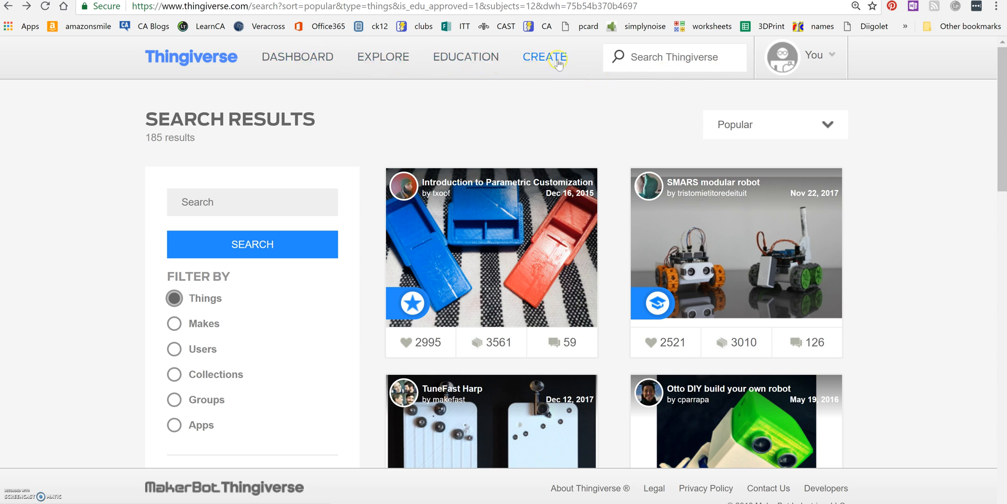
Find the Tessellation Escher Project among the educational math results and open its page
{"action": "scroll", "coordinate": [512, 137], "scroll_direction": "down", "scroll_amount": 8}
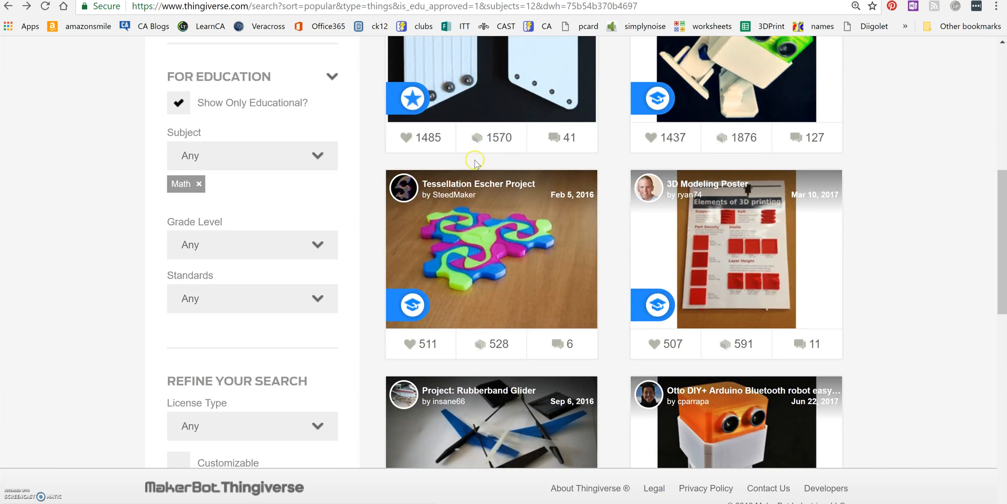
{"action": "left_click", "coordinate": [454, 190]}
{"action": "left_click", "coordinate": [477, 346]}
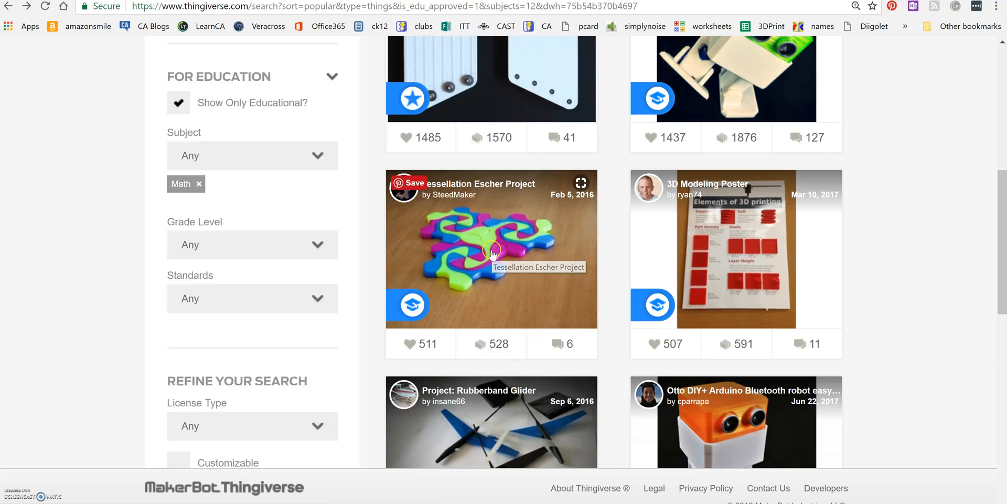
{"action": "left_click", "coordinate": [493, 255]}
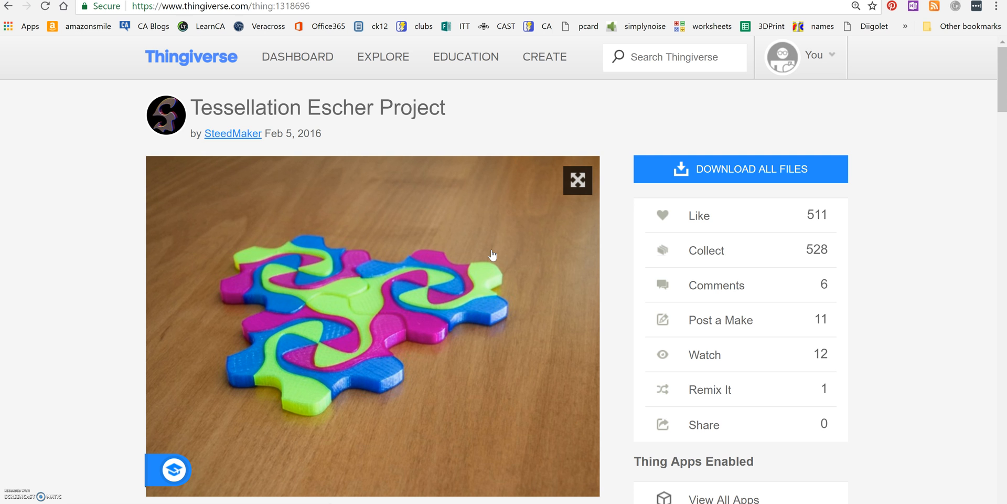
Examine the project page's images, contents list, summary, and grade and subject information
{"action": "scroll", "coordinate": [493, 255], "scroll_direction": "down", "scroll_amount": 2}
{"action": "scroll", "coordinate": [493, 255], "scroll_direction": "up", "scroll_amount": 1}
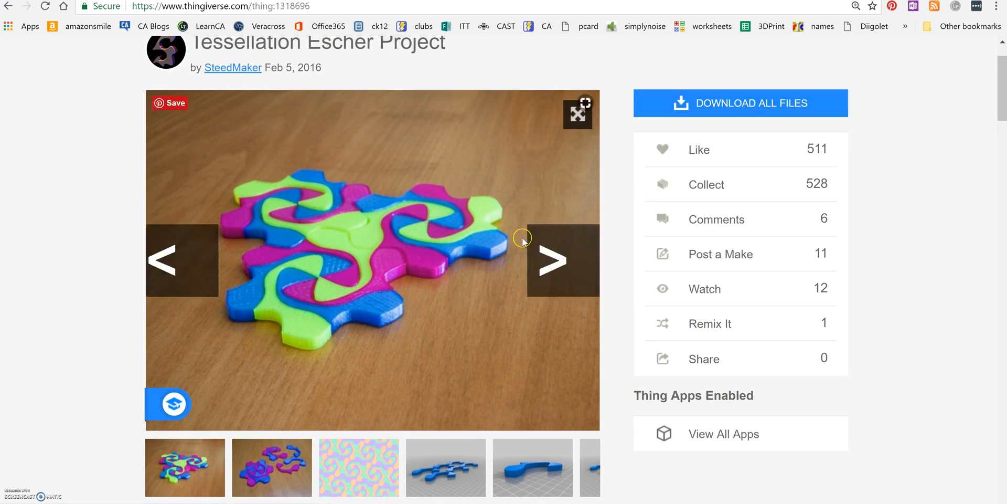
{"action": "scroll", "coordinate": [523, 236], "scroll_direction": "down", "scroll_amount": 4}
{"action": "scroll", "coordinate": [522, 241], "scroll_direction": "down", "scroll_amount": 2}
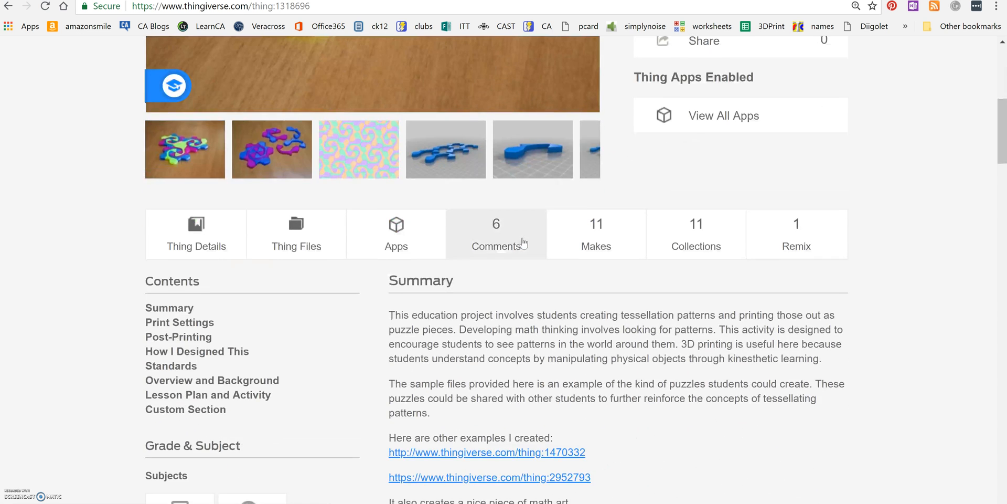
{"action": "scroll", "coordinate": [522, 348], "scroll_direction": "up", "scroll_amount": 1}
{"action": "left_click", "coordinate": [153, 261]}
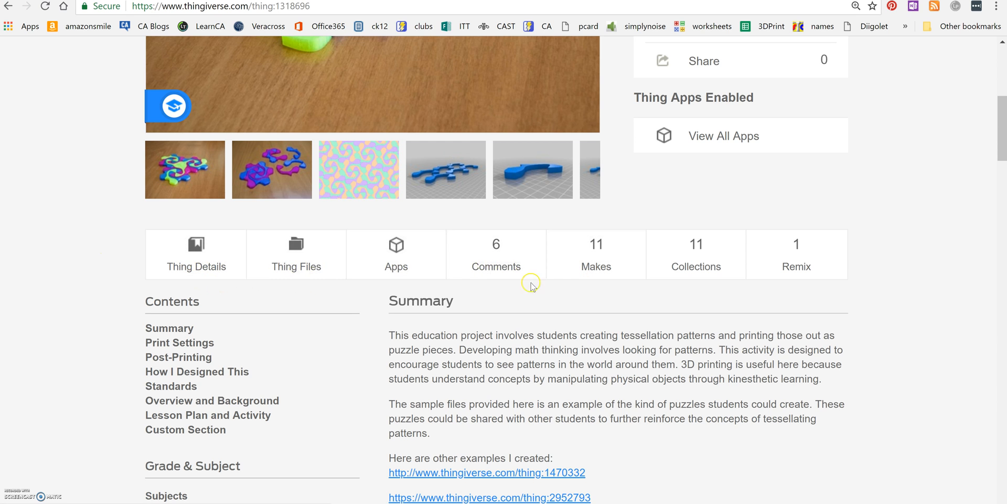
{"action": "left_click", "coordinate": [200, 268]}
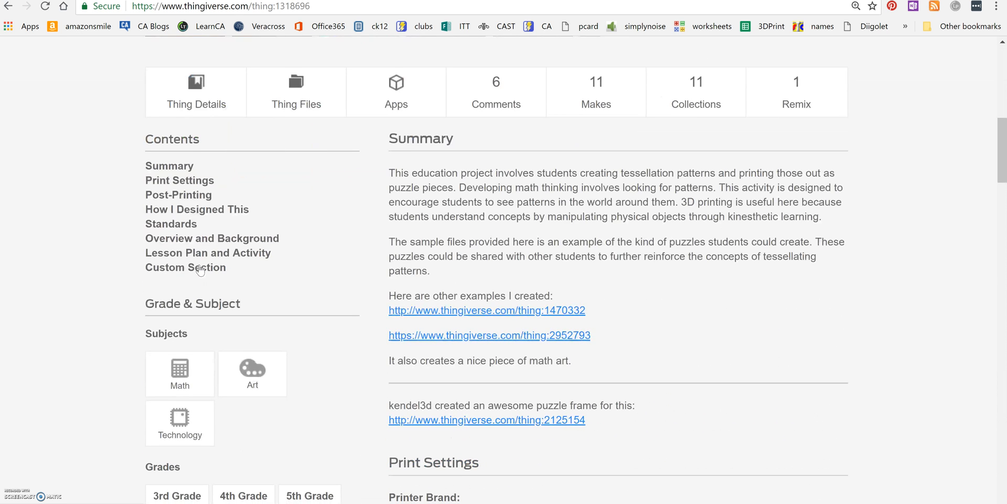
{"action": "scroll", "coordinate": [199, 269], "scroll_direction": "up", "scroll_amount": 1}
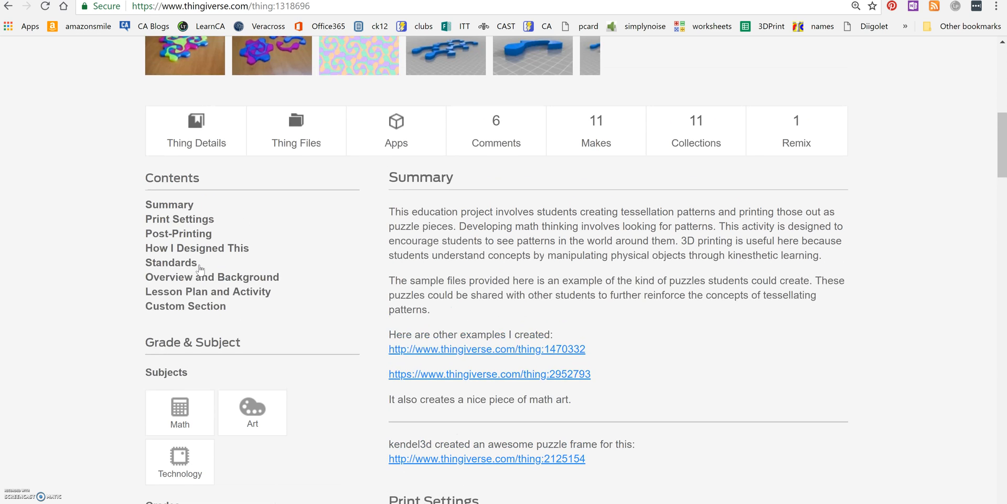
Show the list of the project's individual files, then download all files as a zip
{"action": "left_click", "coordinate": [298, 151]}
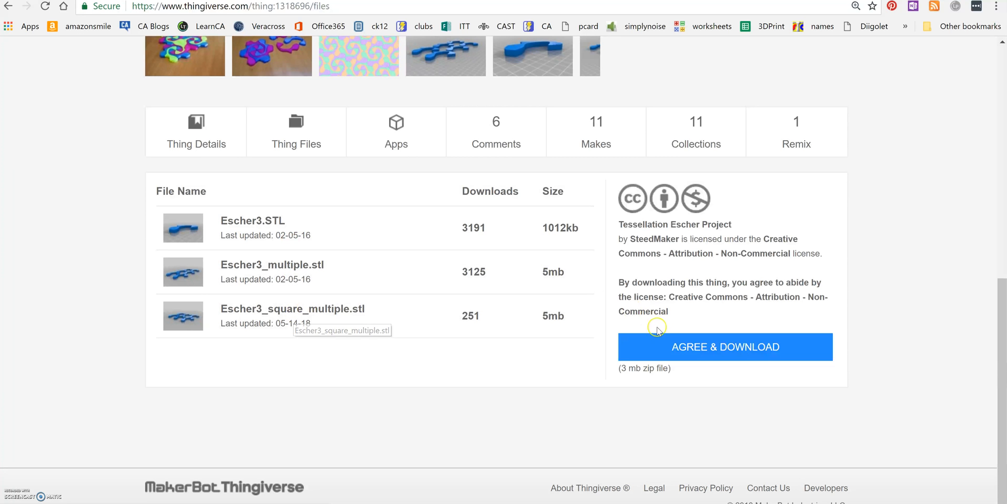
{"action": "left_click", "coordinate": [579, 258]}
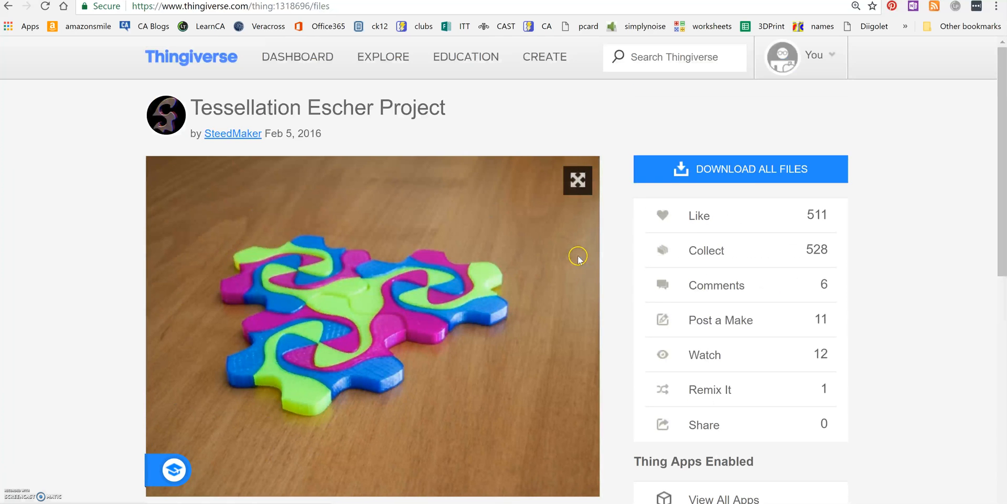
{"action": "left_click", "coordinate": [793, 167]}
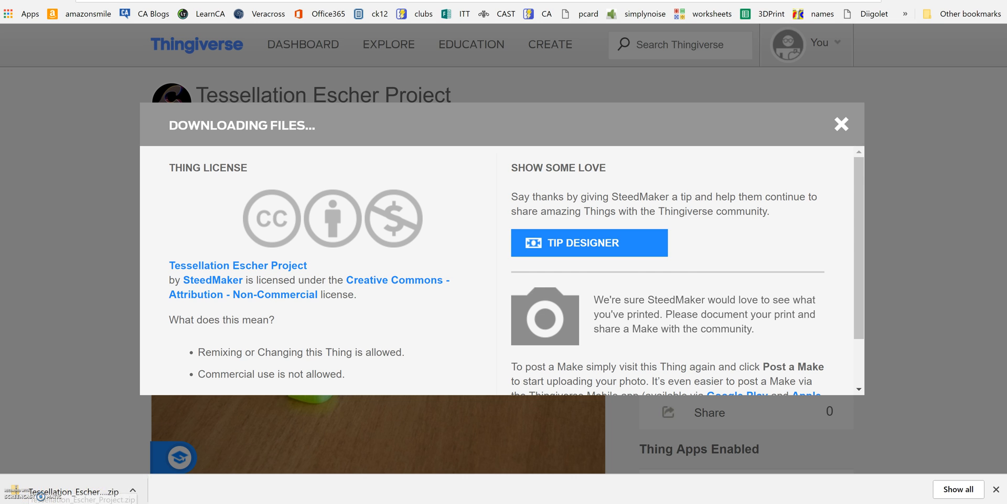
{"action": "left_click", "coordinate": [100, 497]}
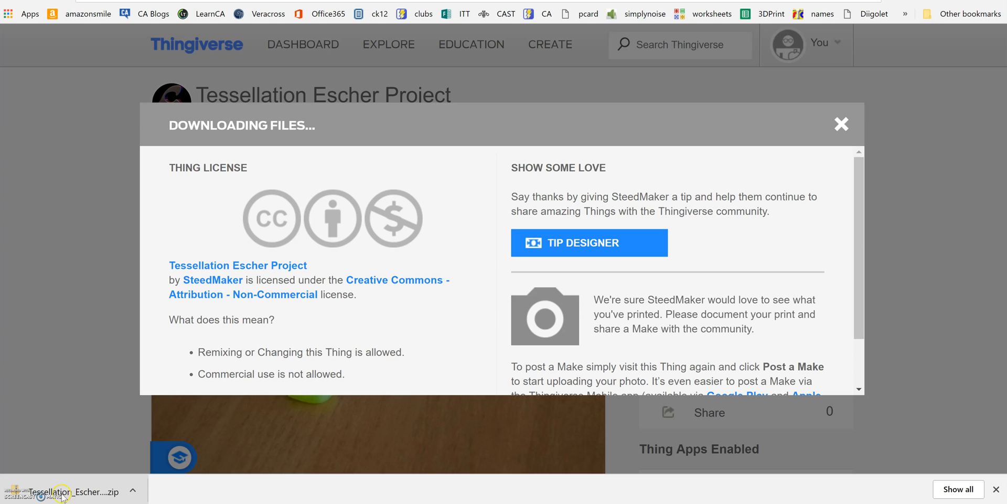
Switch to File Explorer and open the Downloads folder
{"action": "left_click", "coordinate": [272, 458]}
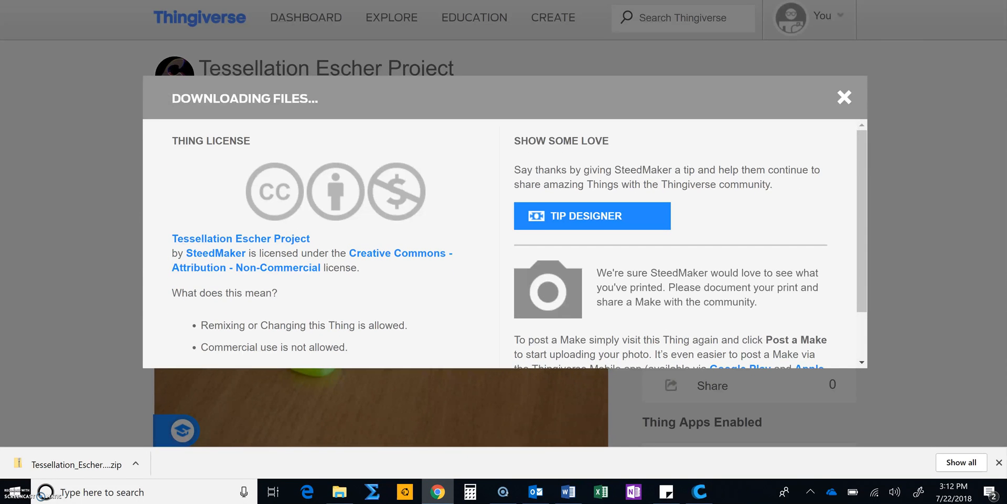
{"action": "mouse_move", "coordinate": [346, 496]}
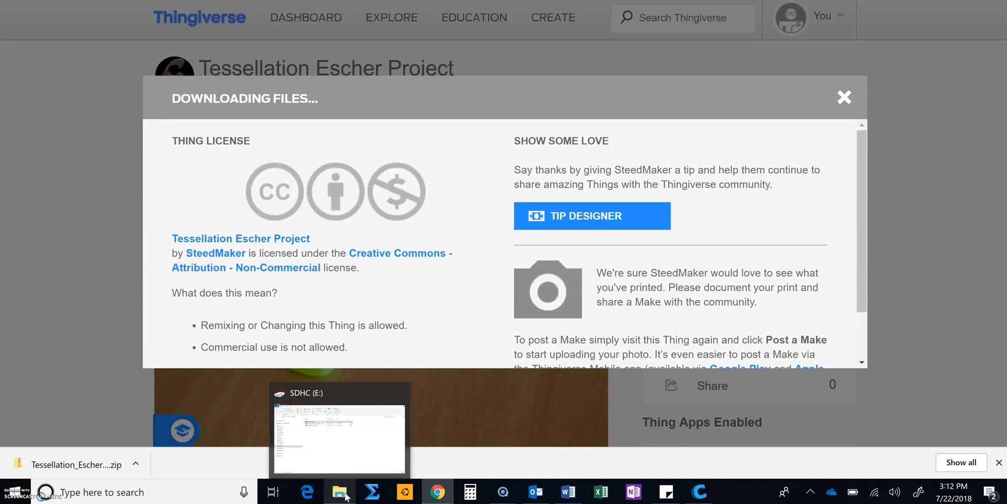
{"action": "left_click", "coordinate": [346, 495]}
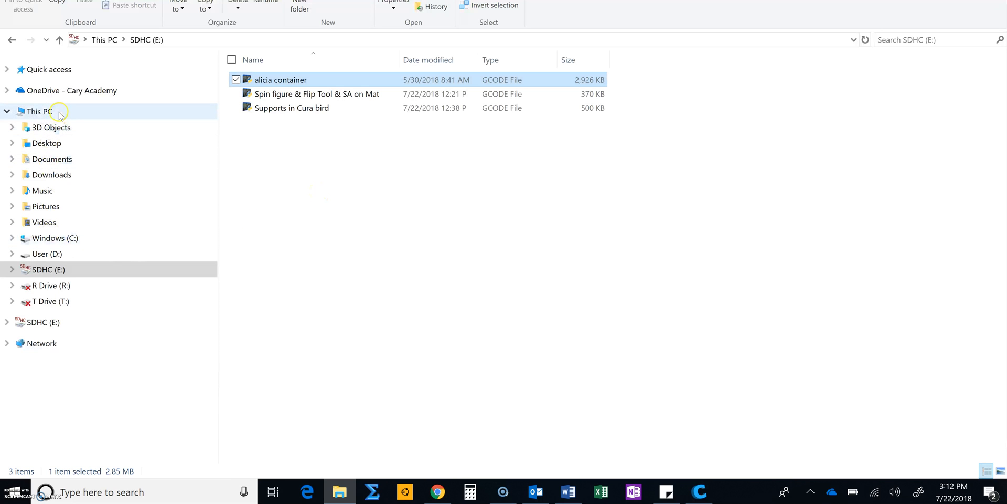
{"action": "left_click", "coordinate": [51, 176]}
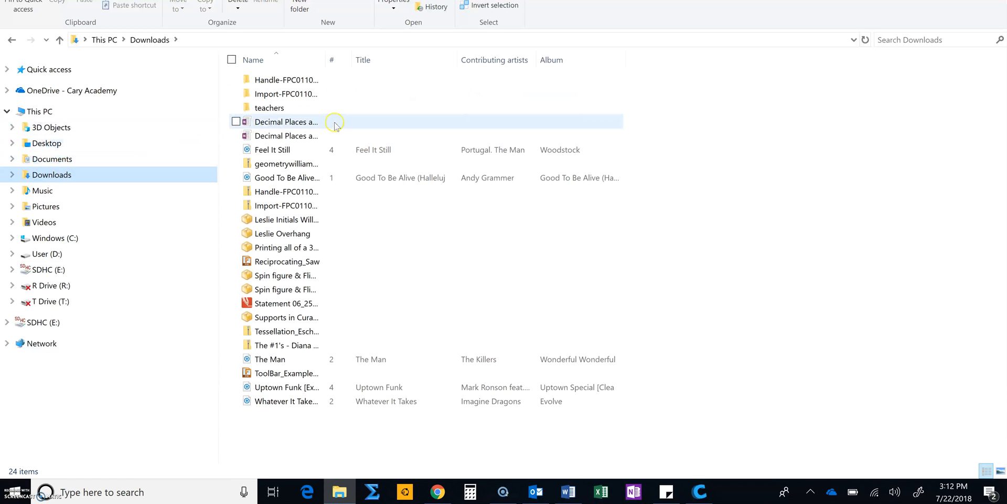
Extract the zipped Tessellation_Escher_Project into the suggested folder of the same name in Downloads
{"action": "mouse_move", "coordinate": [338, 126]}
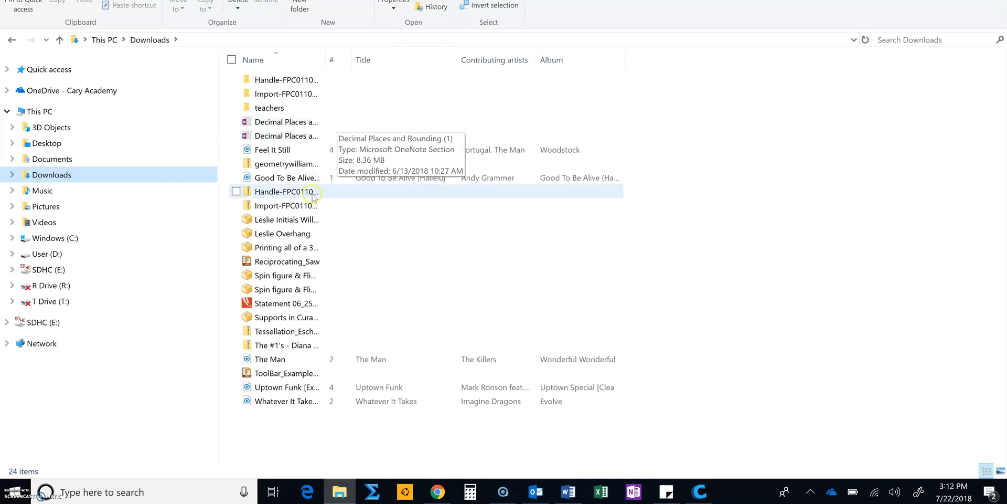
{"action": "mouse_move", "coordinate": [282, 334]}
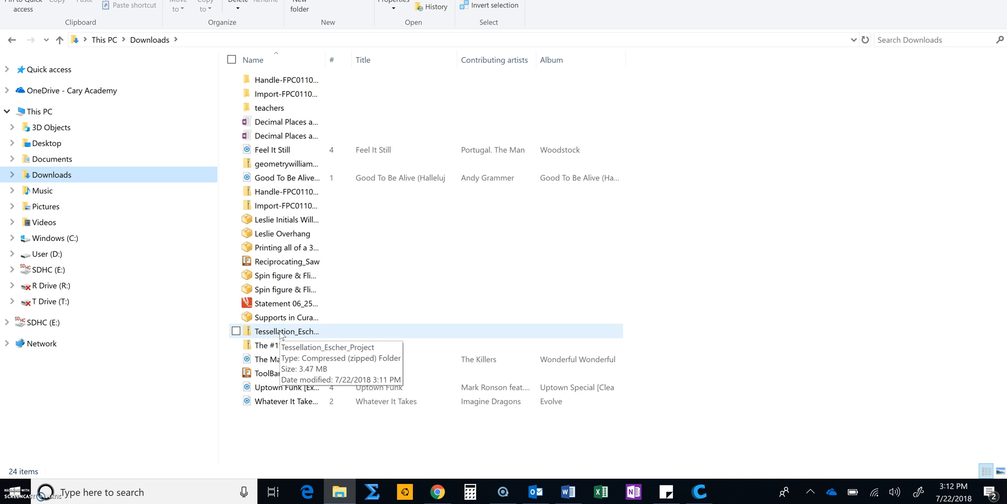
{"action": "left_click", "coordinate": [250, 334]}
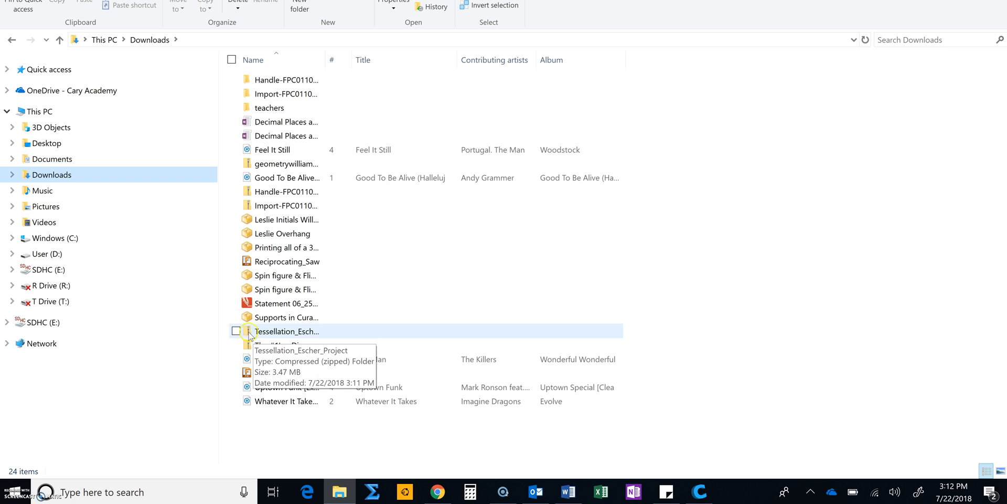
{"action": "right_click", "coordinate": [278, 331]}
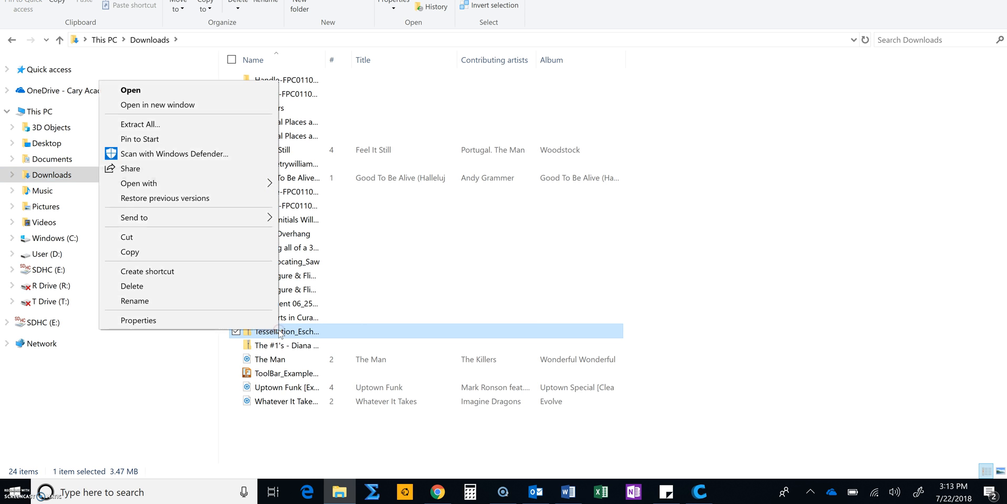
{"action": "left_click", "coordinate": [220, 125]}
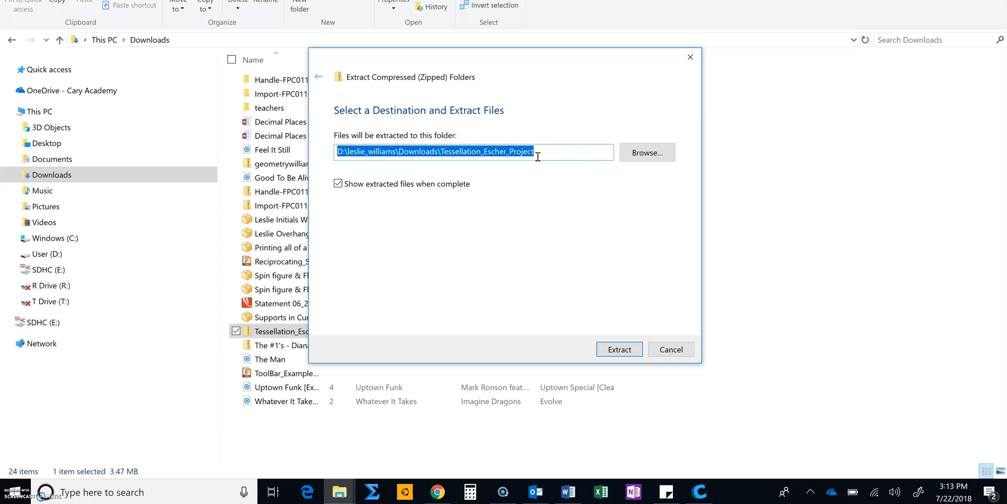
{"action": "left_click", "coordinate": [624, 351]}
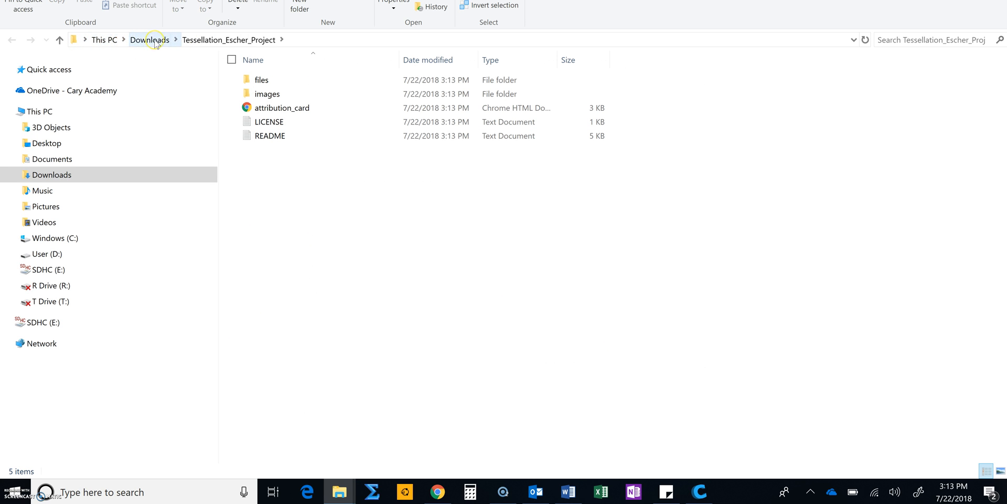
Return to the Downloads folder, select the extracted Tessellation_Escher_Project folder and widen the Name column to show full file names
{"action": "left_click", "coordinate": [201, 45]}
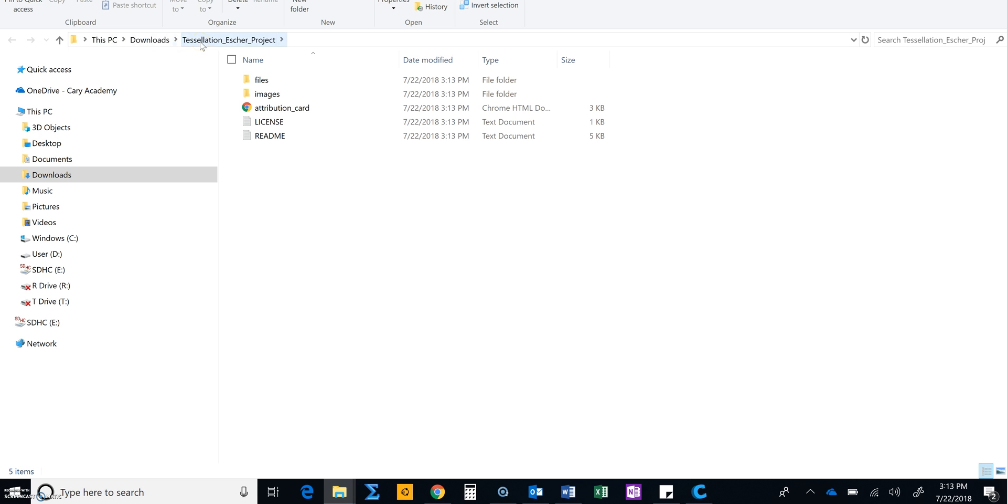
{"action": "left_click", "coordinate": [152, 40]}
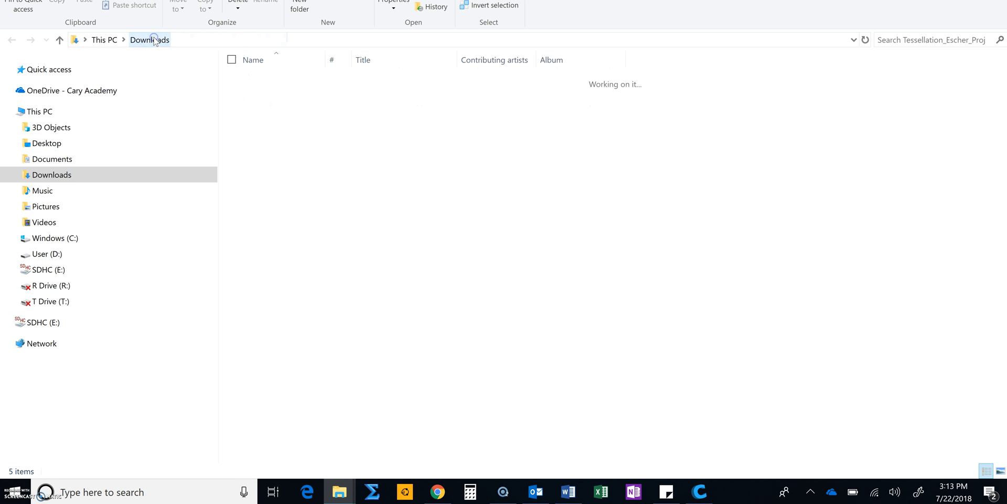
{"action": "left_click", "coordinate": [283, 124]}
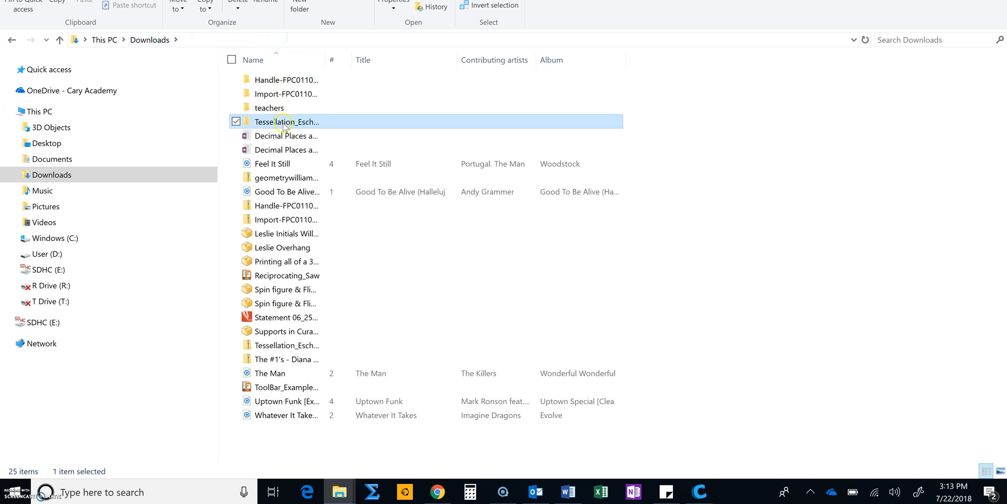
{"action": "left_click", "coordinate": [326, 57]}
{"action": "left_click_drag", "start_coordinate": [326, 57], "coordinate": [445, 57]}
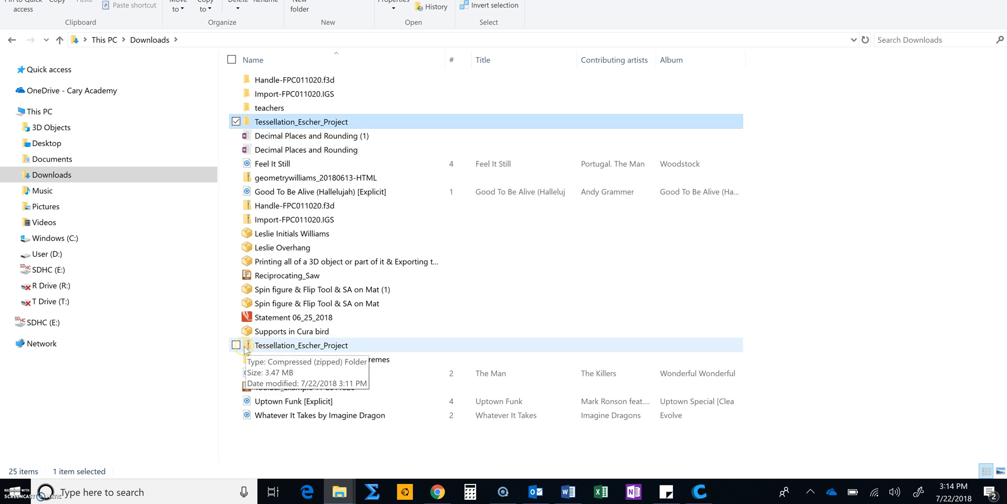
Open the files folder inside the extracted Tessellation_Escher_Project folder and load the Escher3 STL file into Cura
{"action": "left_click", "coordinate": [286, 124]}
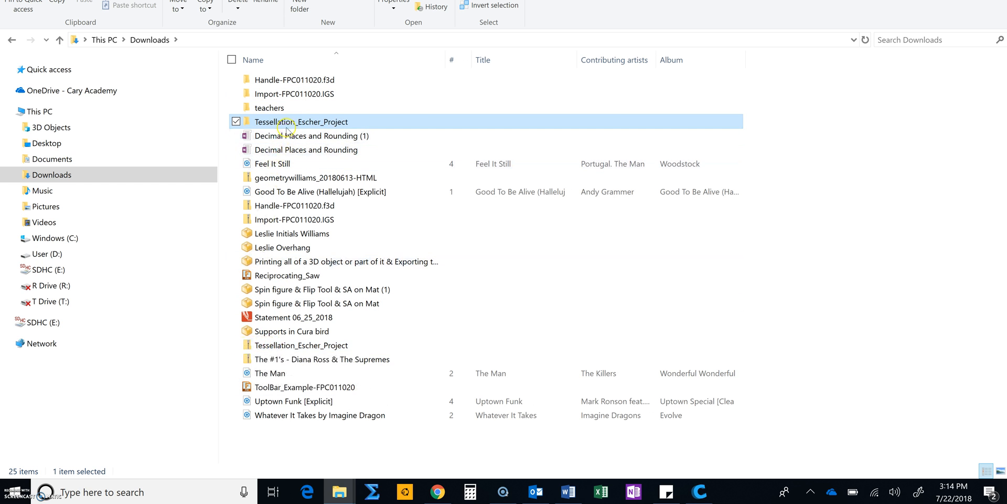
{"action": "double_click", "coordinate": [286, 124]}
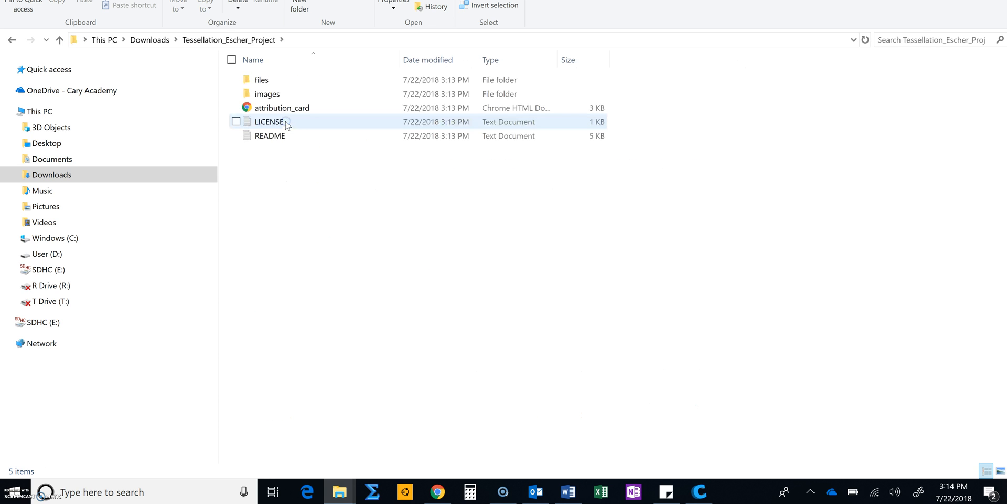
{"action": "left_click", "coordinate": [265, 81]}
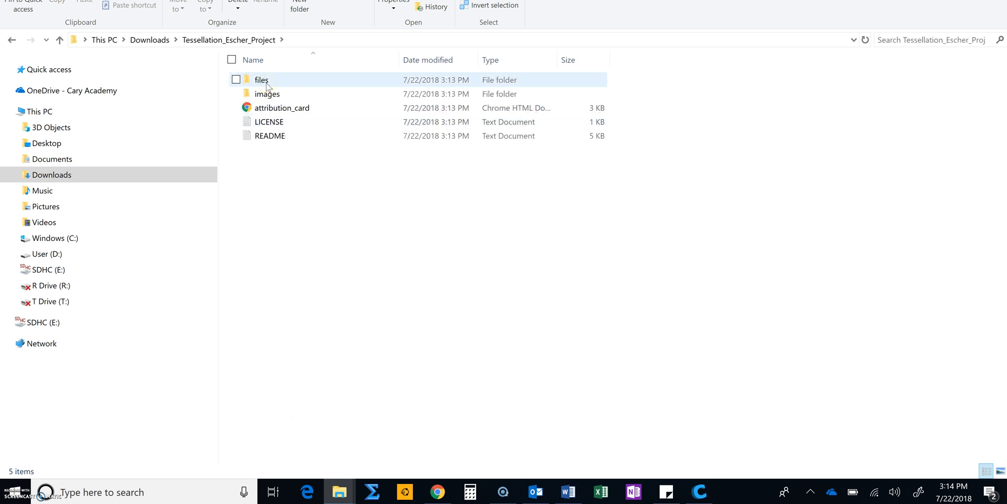
{"action": "double_click", "coordinate": [267, 84]}
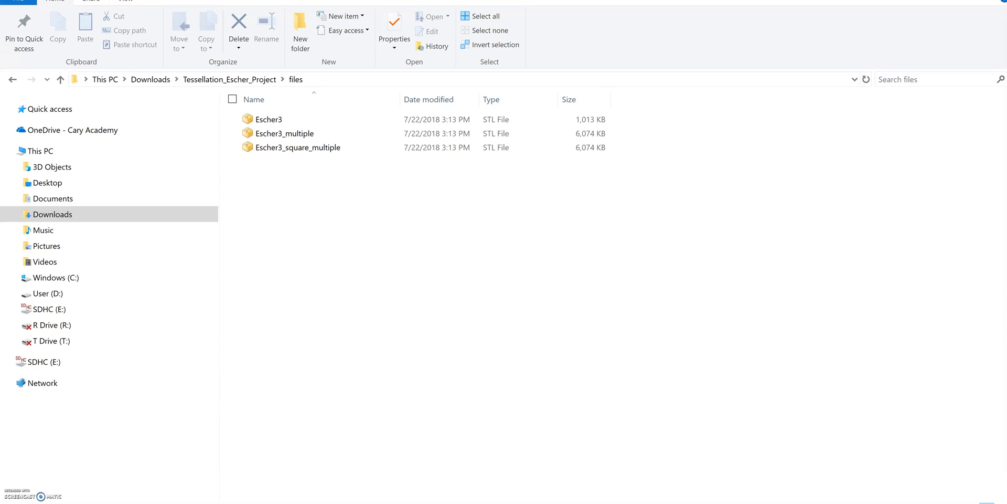
{"action": "left_click", "coordinate": [125, 1]}
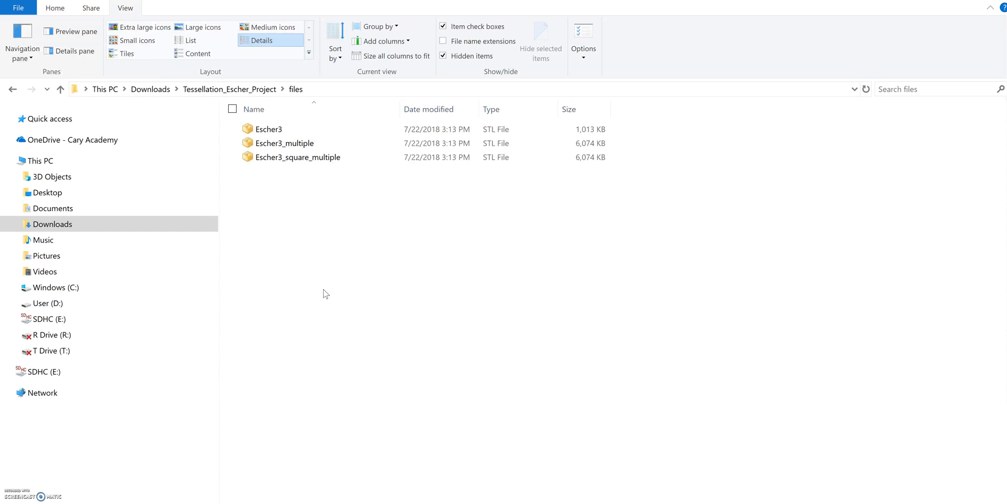
{"action": "double_click", "coordinate": [268, 129]}
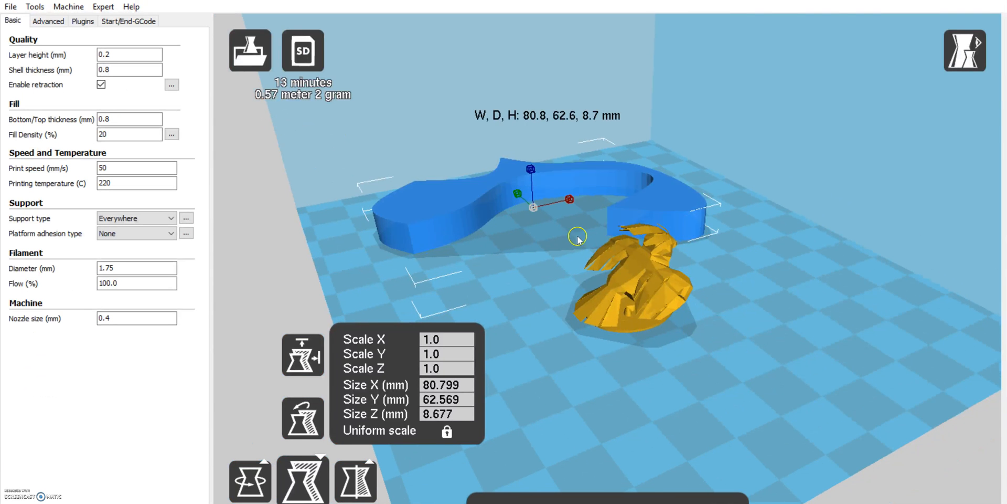
Delete the small bird model in front of the Escher3 piece from the build plate
{"action": "left_click", "coordinate": [640, 294]}
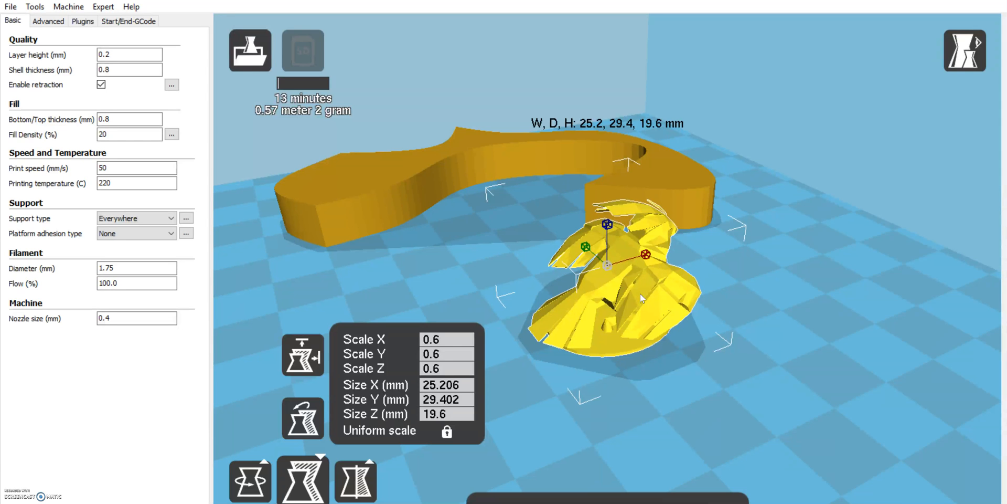
{"action": "key", "text": "Delete"}
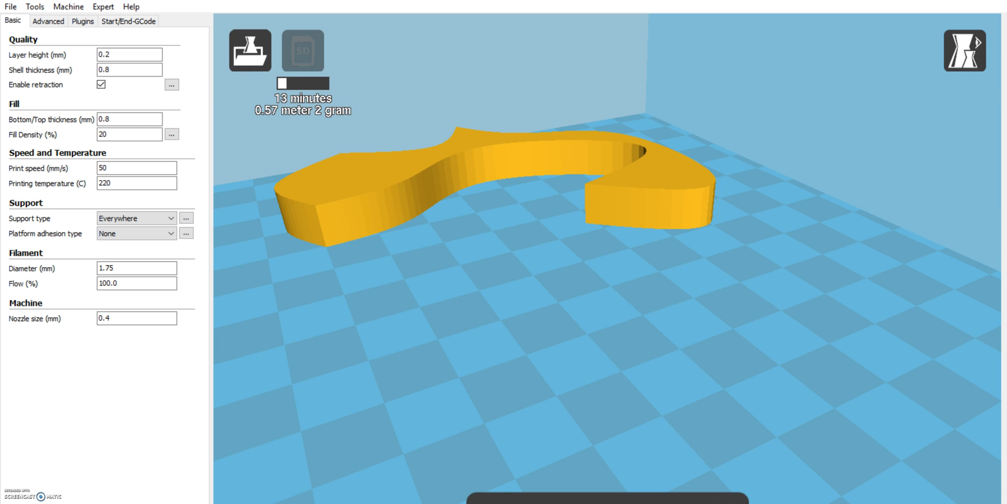
Switch back to the Tessellation Escher Project page in Chrome
{"action": "mouse_move", "coordinate": [437, 503]}
{"action": "left_click", "coordinate": [438, 472]}
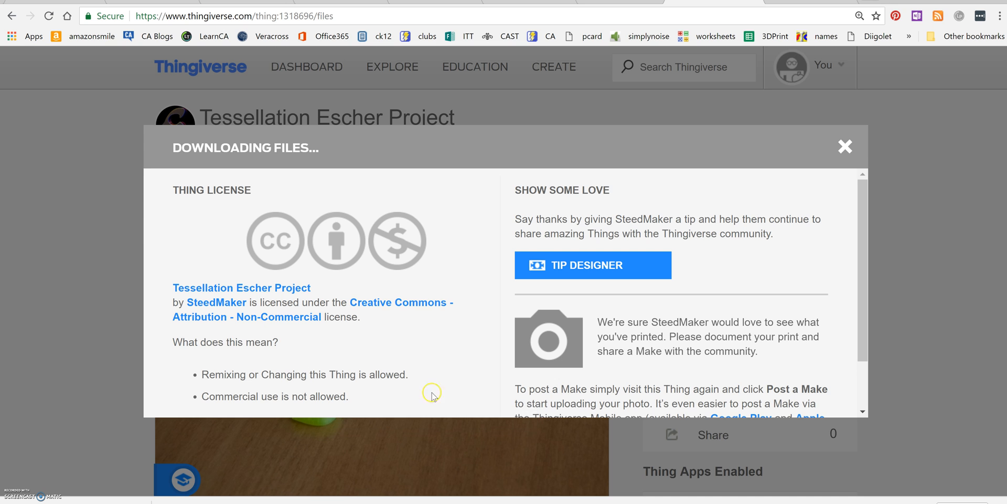
Switch to the extracted project's files folder in File Explorer and load the Escher3_multiple STL file into Cura
{"action": "mouse_move", "coordinate": [341, 502]}
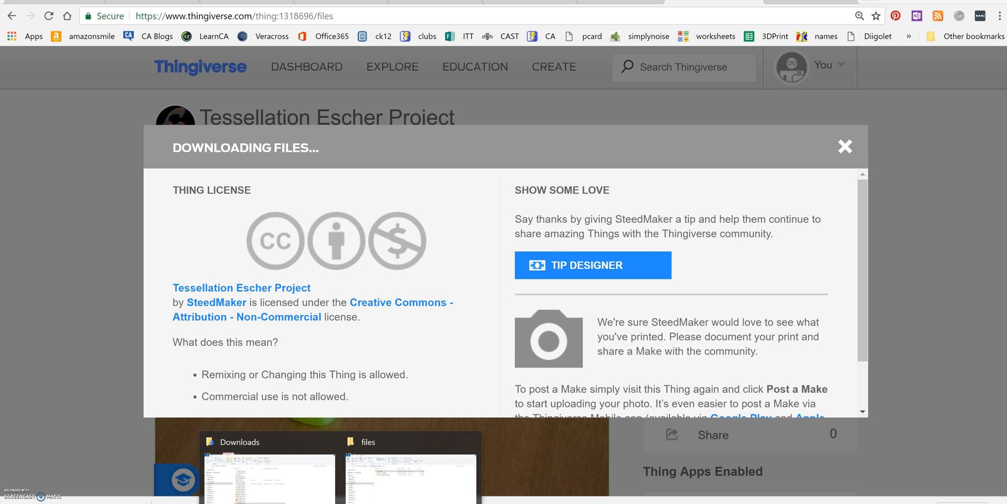
{"action": "left_click", "coordinate": [410, 472]}
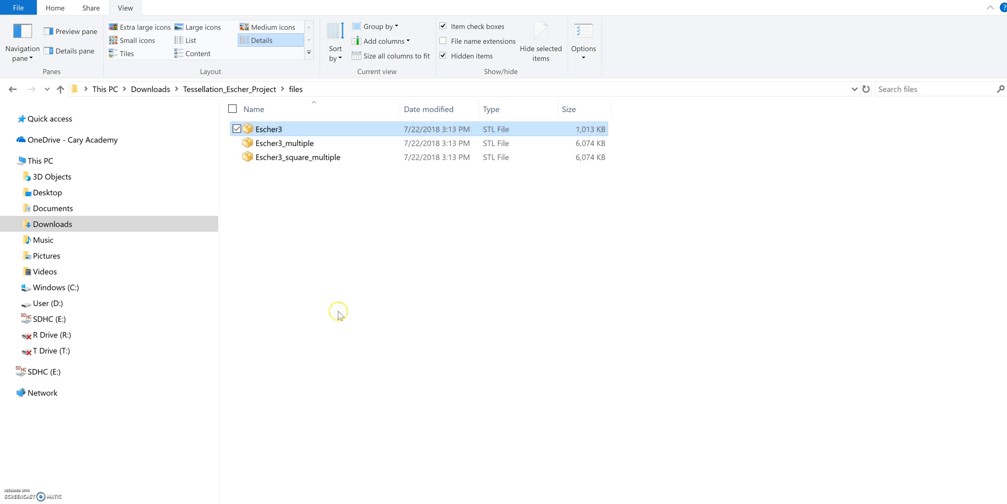
{"action": "double_click", "coordinate": [289, 143]}
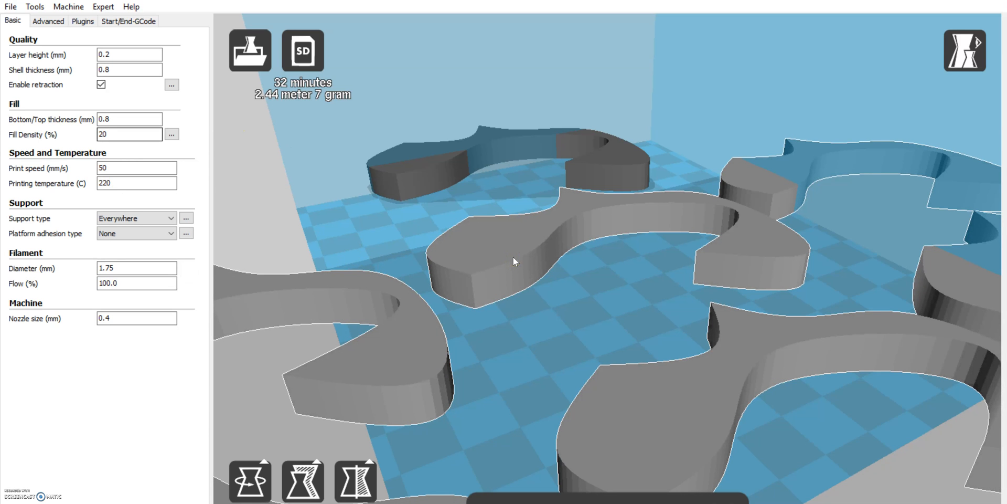
Delete the oversized Escher3_multiple model from the build plate, keeping the single Escher3 piece
{"action": "left_click_drag", "start_coordinate": [625, 225], "coordinate": [595, 235]}
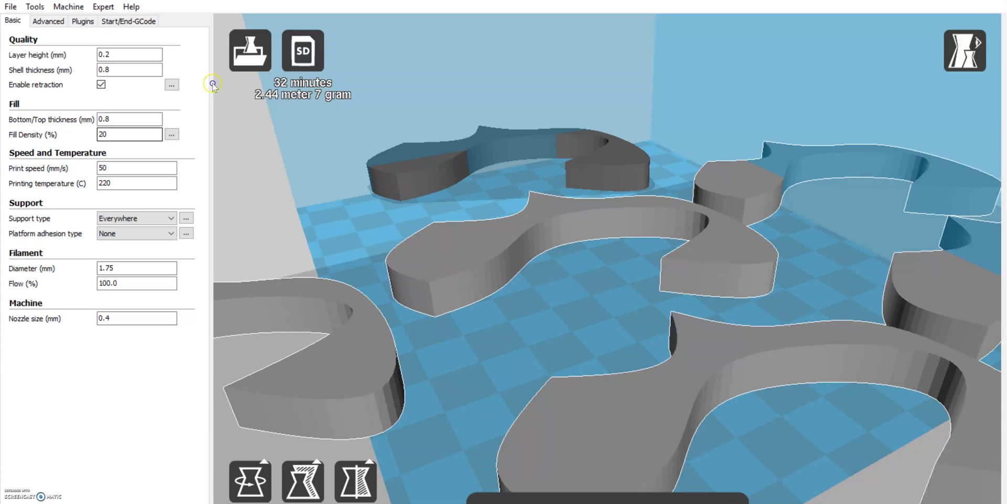
{"action": "scroll", "coordinate": [531, 230], "scroll_direction": "down", "scroll_amount": 5}
{"action": "key", "text": "Delete"}
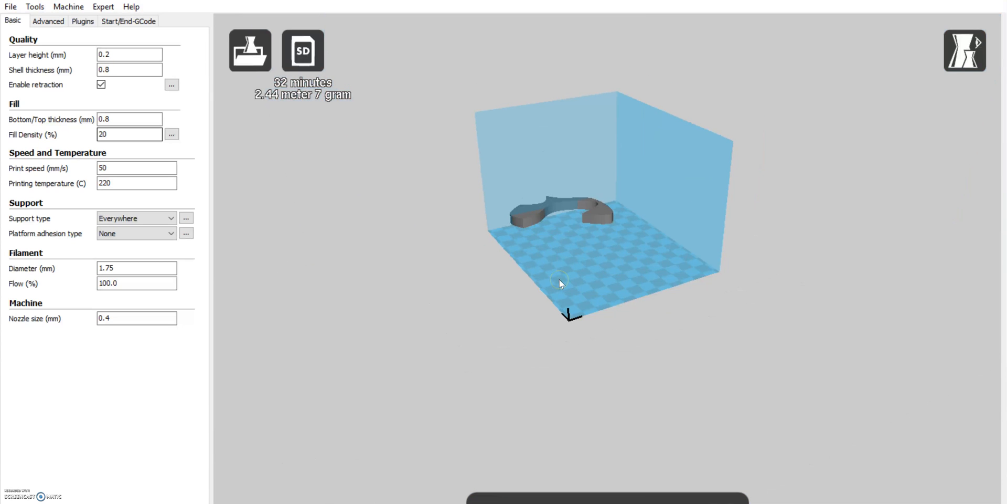
Move the single Escher3 piece from the back edge toward the middle of the build plate
{"action": "left_click_drag", "start_coordinate": [596, 206], "coordinate": [646, 229]}
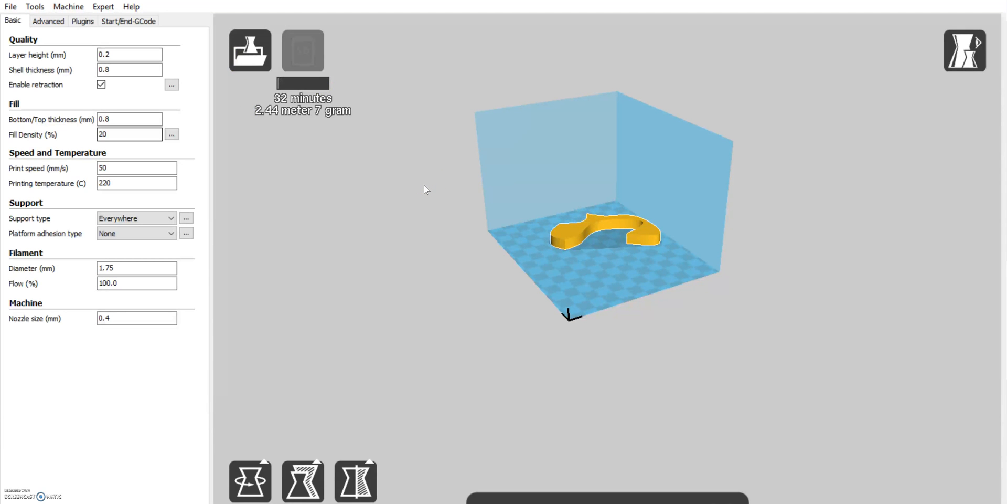
{"action": "left_click", "coordinate": [302, 58]}
{"action": "left_click", "coordinate": [265, 45]}
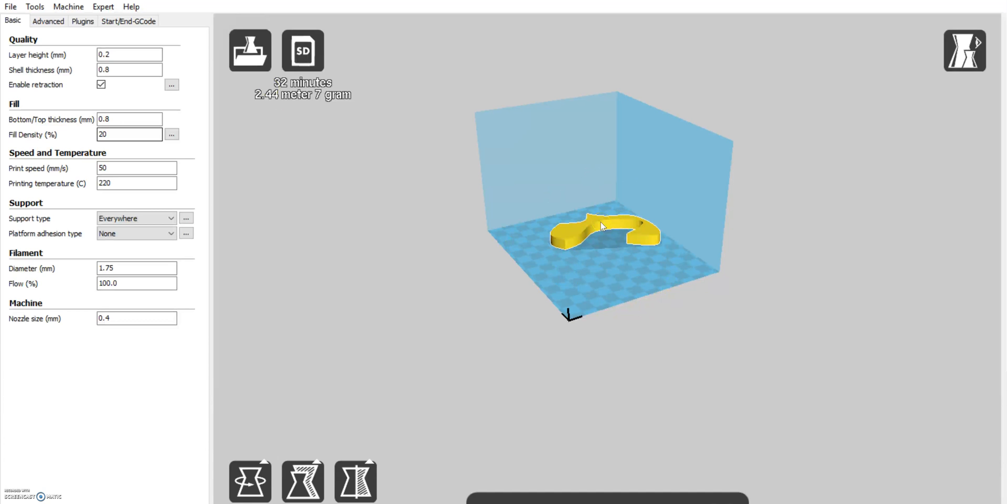
{"action": "left_click", "coordinate": [536, 248]}
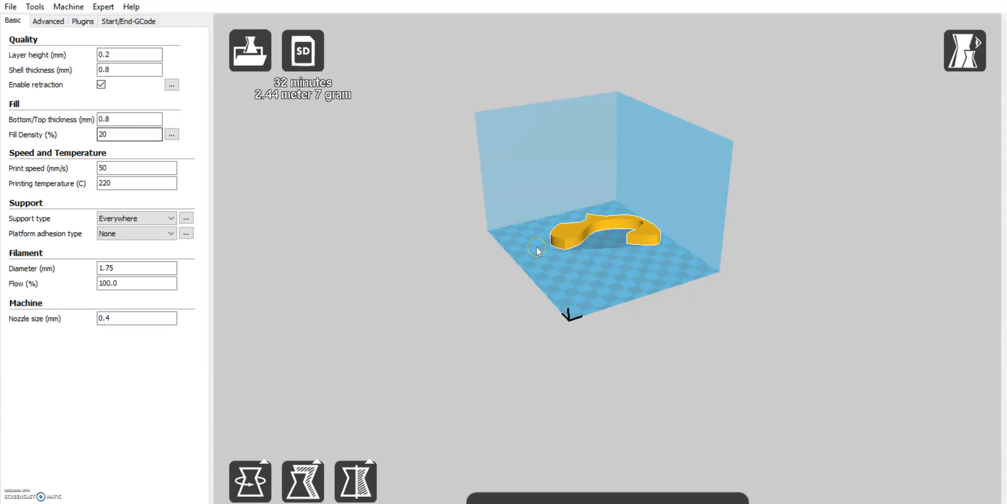
Scale the Escher3 piece down to a clearly smaller size on the build plate and deselect it
{"action": "scroll", "coordinate": [570, 241], "scroll_direction": "up", "scroll_amount": 4}
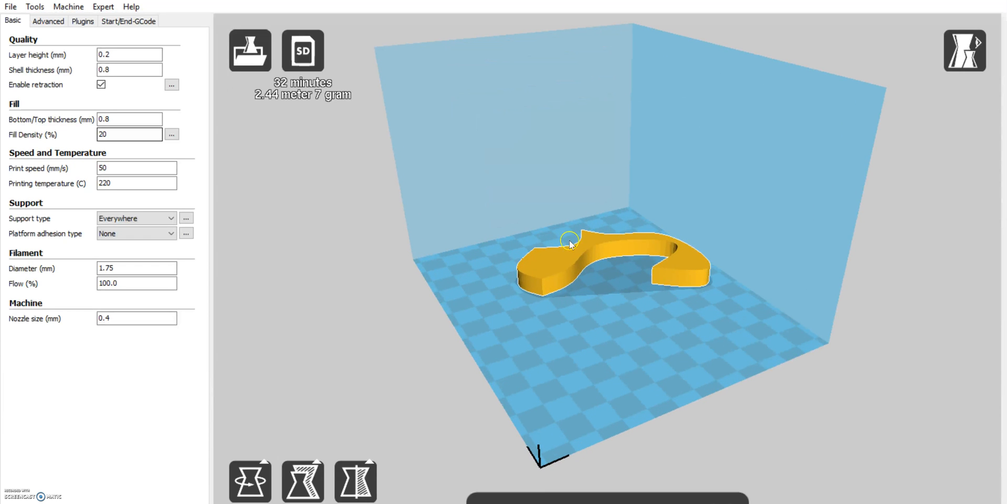
{"action": "left_click", "coordinate": [560, 258]}
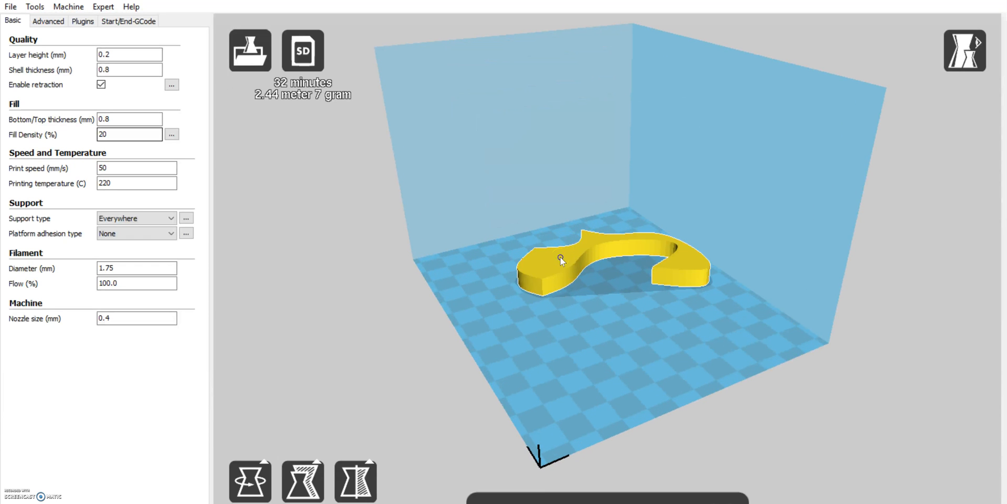
{"action": "left_click", "coordinate": [303, 478]}
{"action": "left_click_drag", "start_coordinate": [646, 254], "coordinate": [628, 265]}
{"action": "scroll", "coordinate": [628, 265], "scroll_direction": "up", "scroll_amount": 2}
{"action": "scroll", "coordinate": [629, 265], "scroll_direction": "up", "scroll_amount": 2}
{"action": "left_click", "coordinate": [616, 367]}
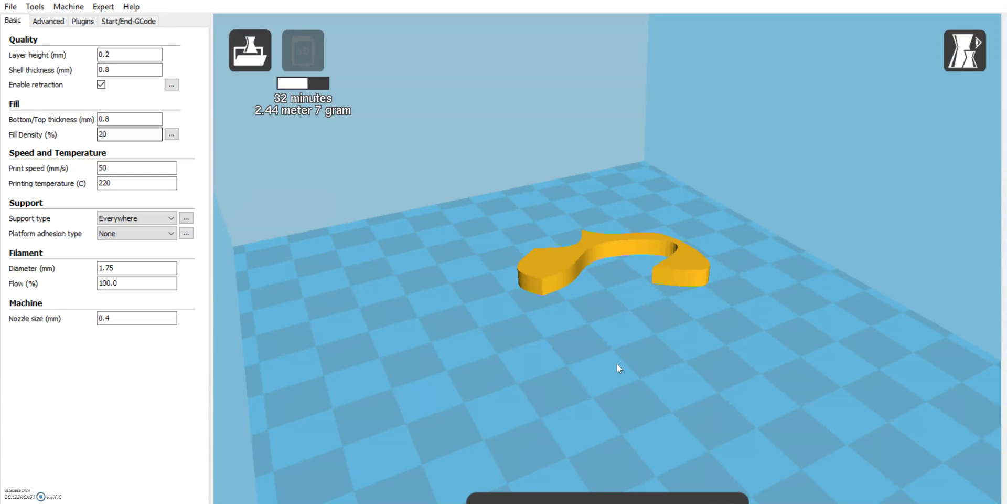
{"action": "left_click", "coordinate": [416, 436]}
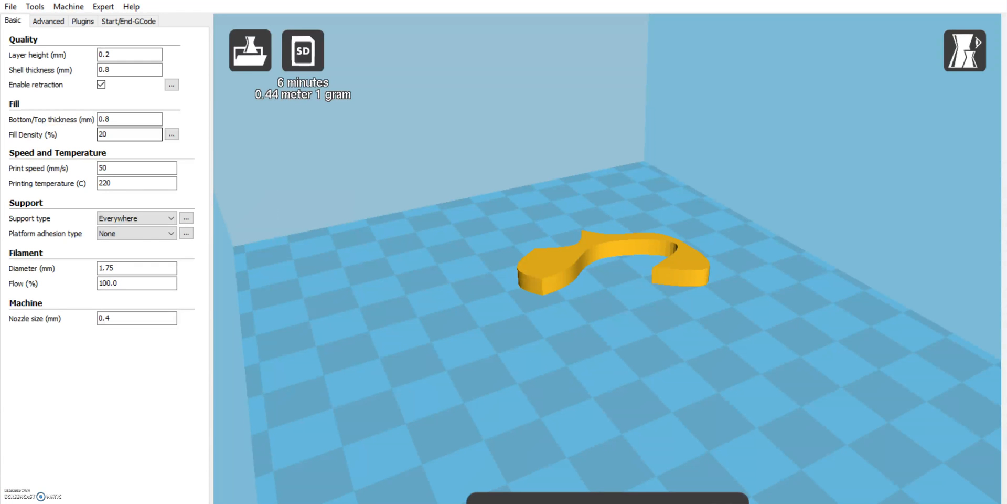
{"action": "left_click", "coordinate": [278, 398]}
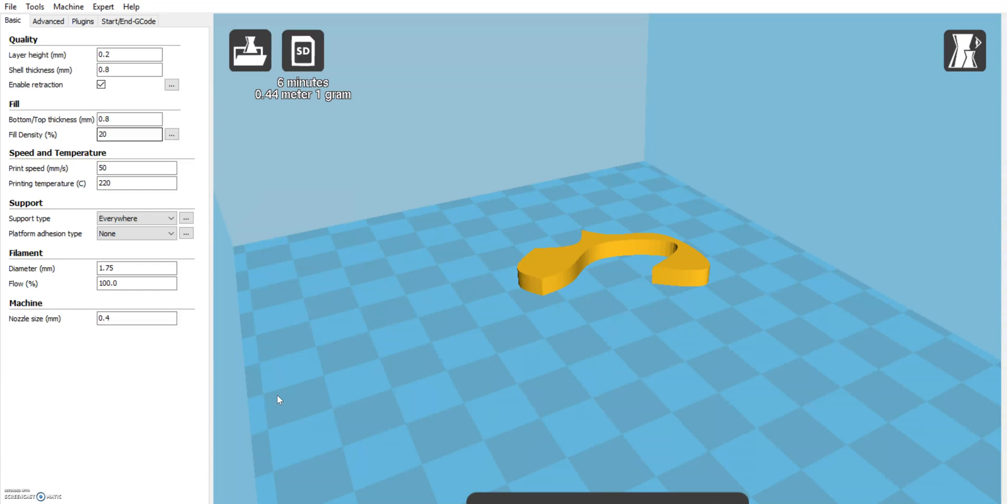